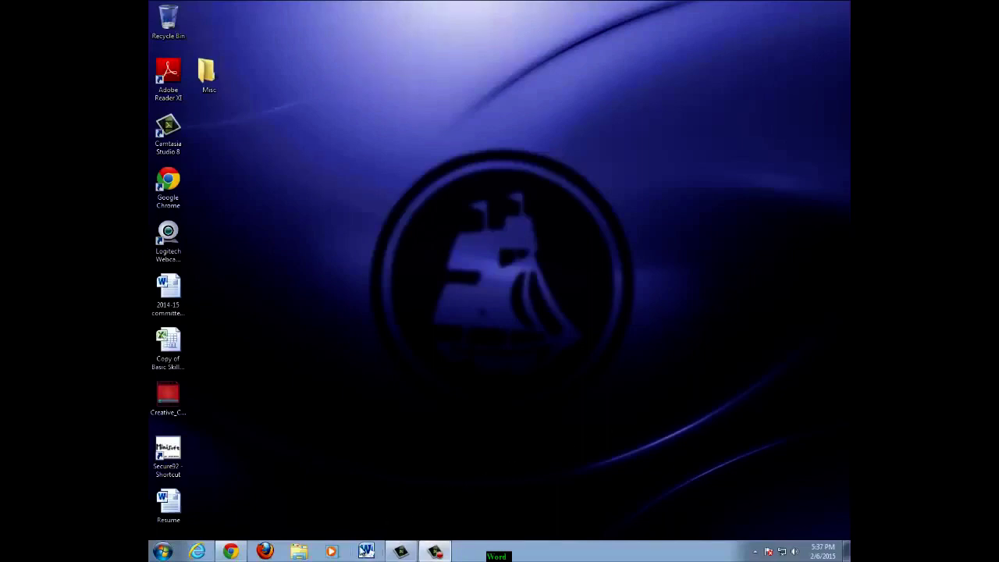
- Launch Word from the taskbar with a new blank document, Document1
click(366, 551)
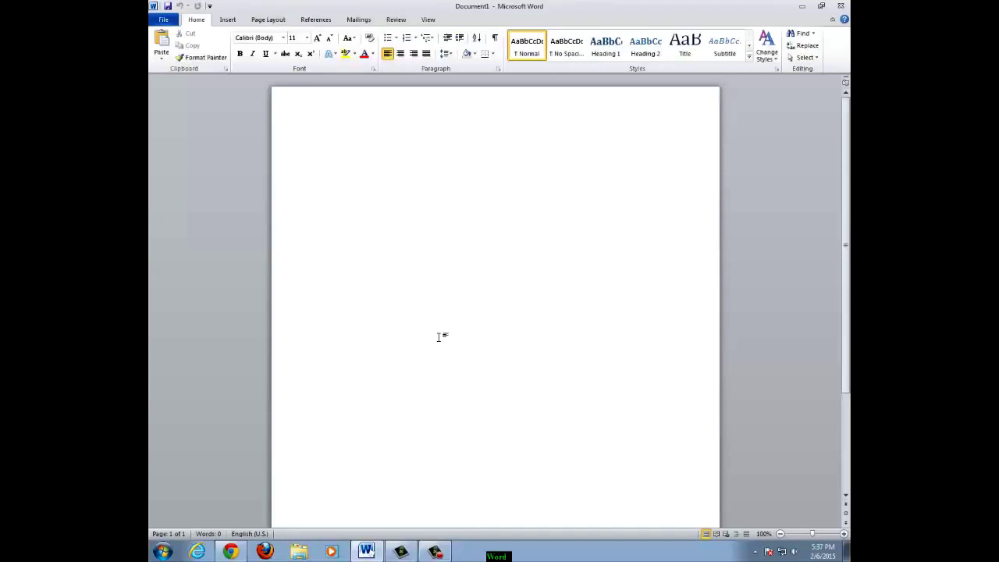
- Type the author's name, then an indented paragraph beginning 'There are many causes of stress.'
text(Keri Karl)
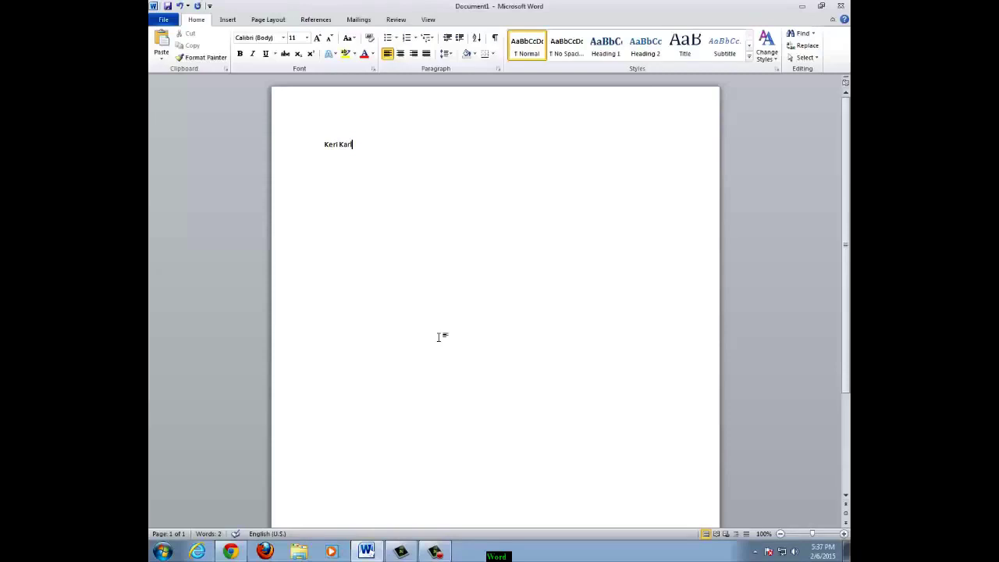
key(Return)
key(Tab)
text(There are many causes of stress. Familyu)
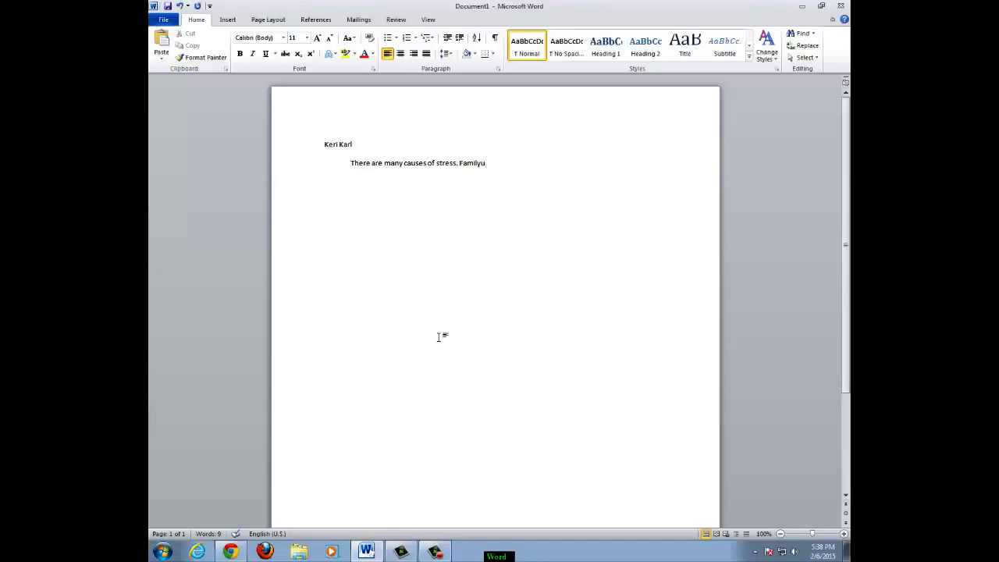
key(BackSpace)
text(, work, and school can all cause stress. It is important to understand what causes stress.)
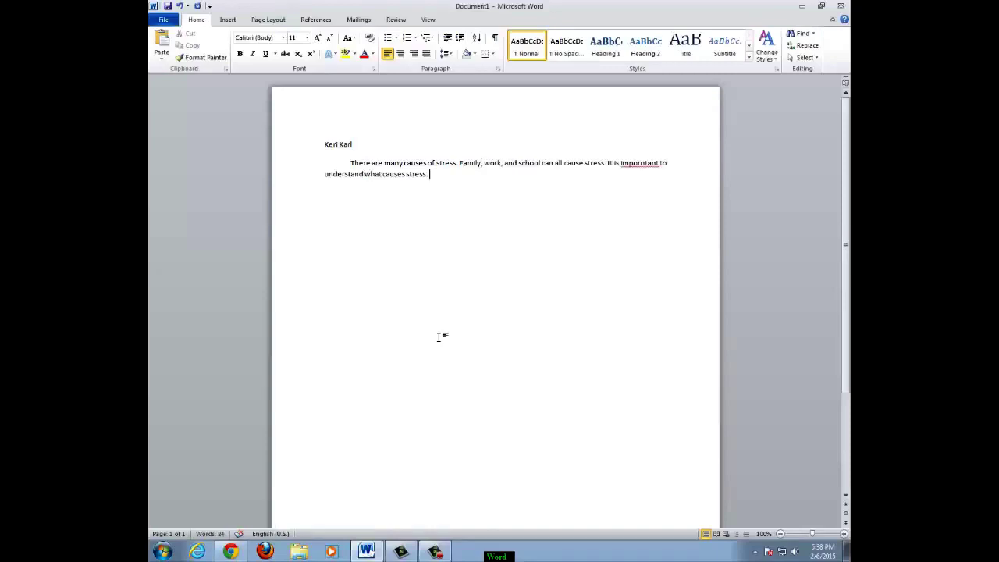
- Fix the misspelling to 'important' and add 'If you understand what causes you stress, you can cope with and prevent stress.'
right_click(637, 165)
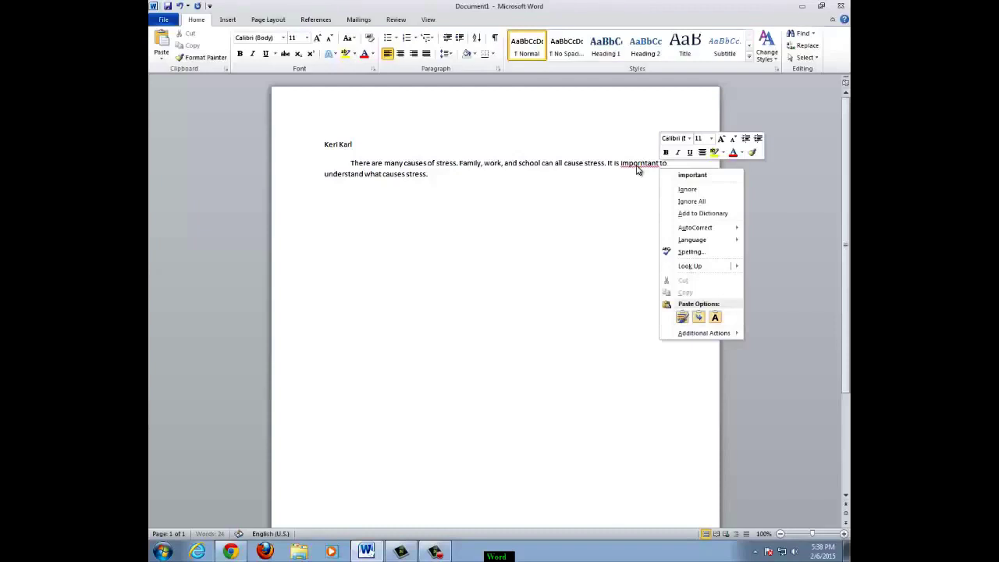
click(709, 178)
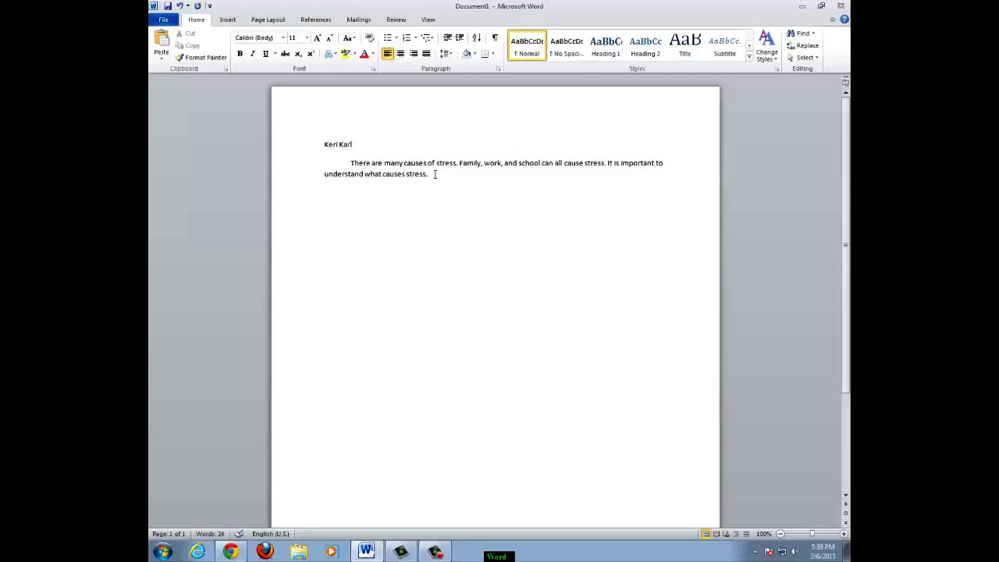
text(If you understand what causes you stress, you can cope with and prevent stress.)
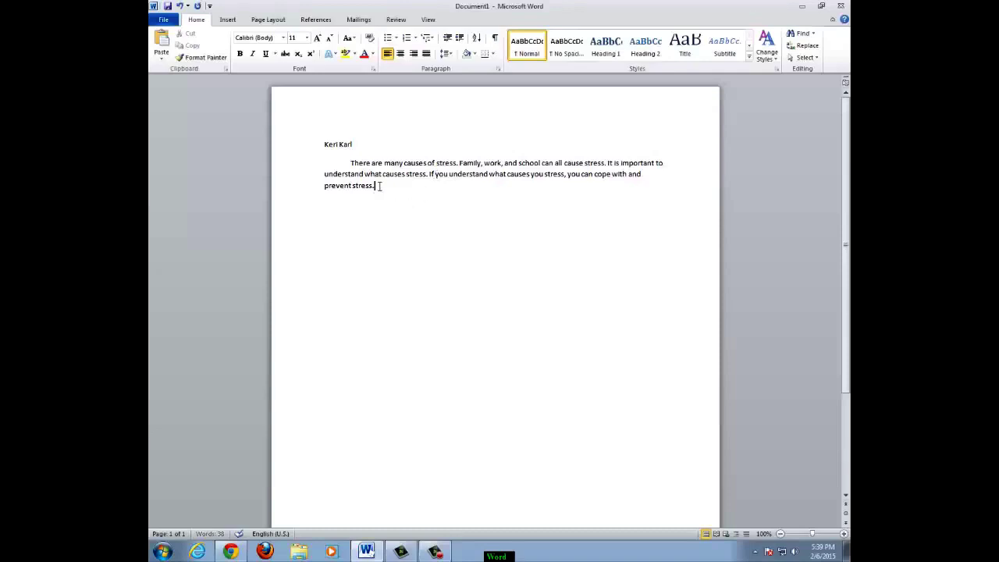
- Format the whole stress paragraph as Algerian, size 22, blue font colour
drag(378, 185, 352, 163)
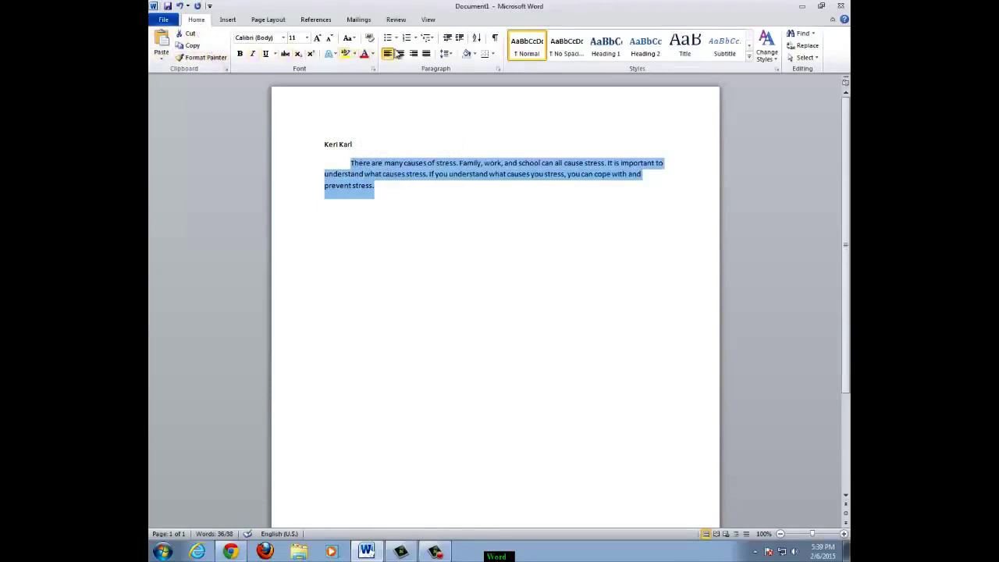
click(284, 38)
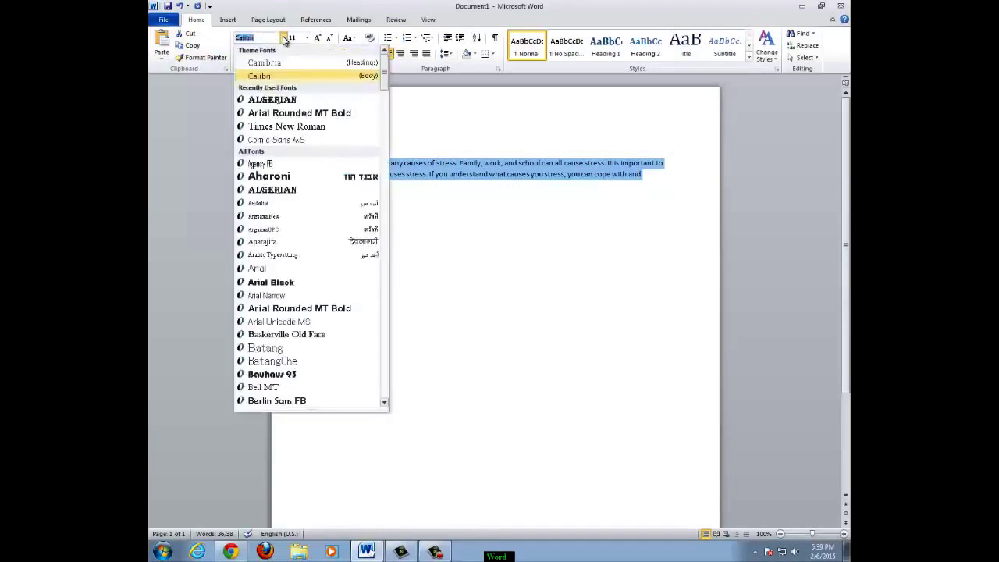
click(289, 100)
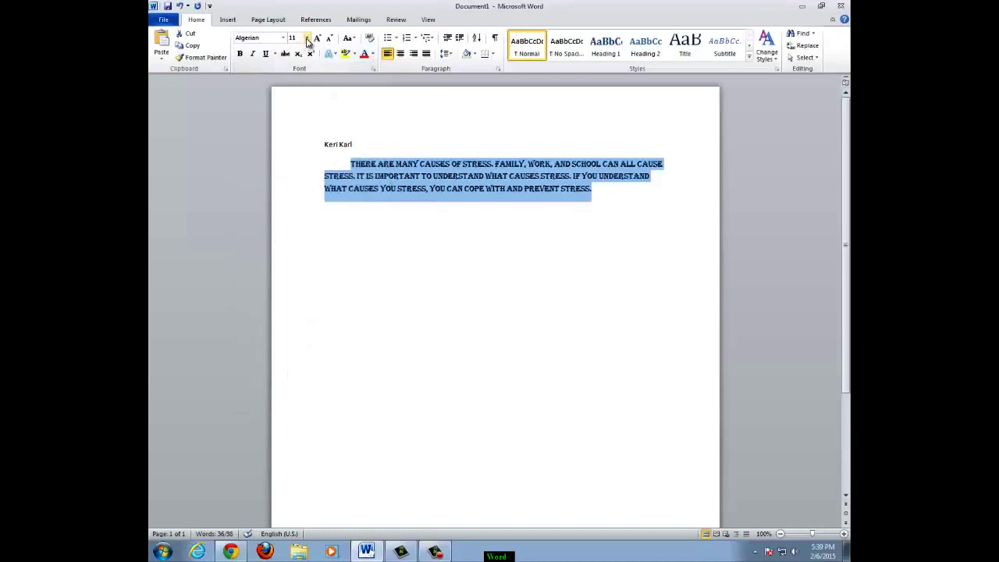
click(307, 38)
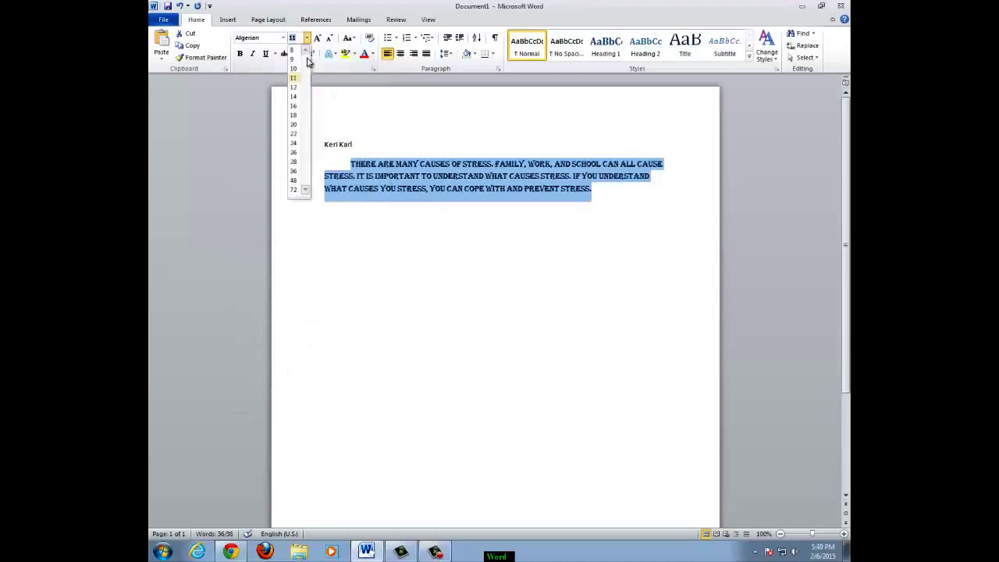
click(294, 134)
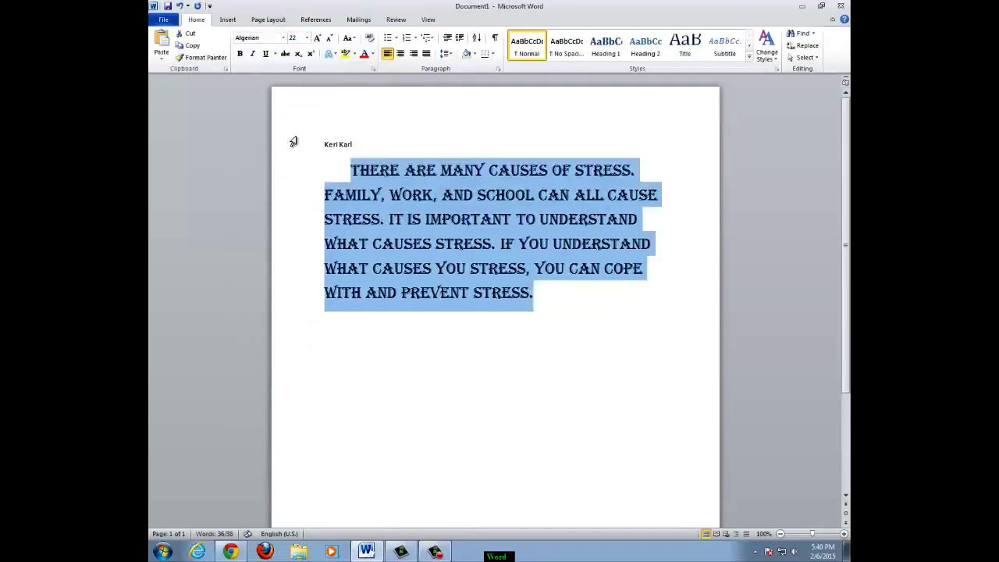
click(373, 53)
click(394, 116)
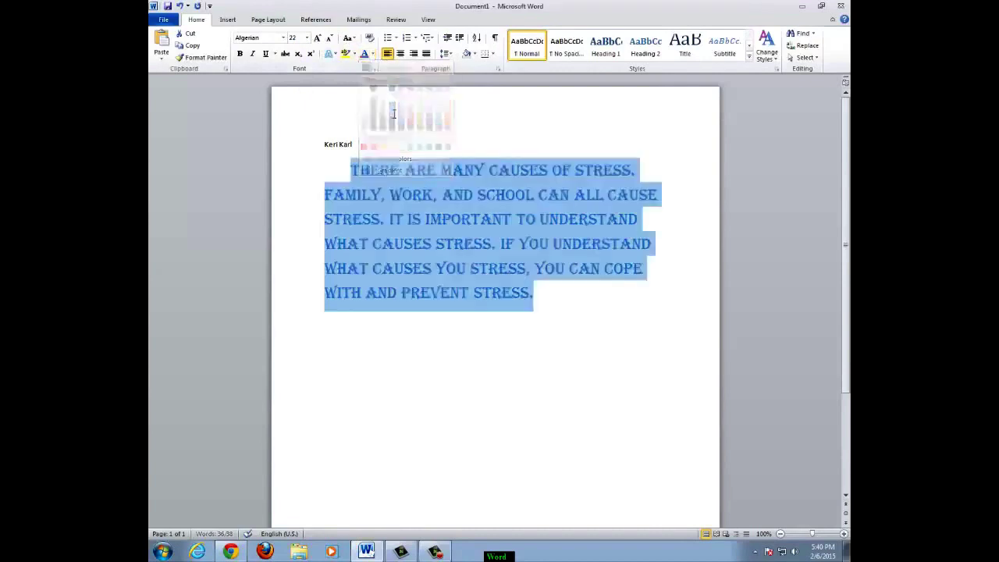
click(542, 305)
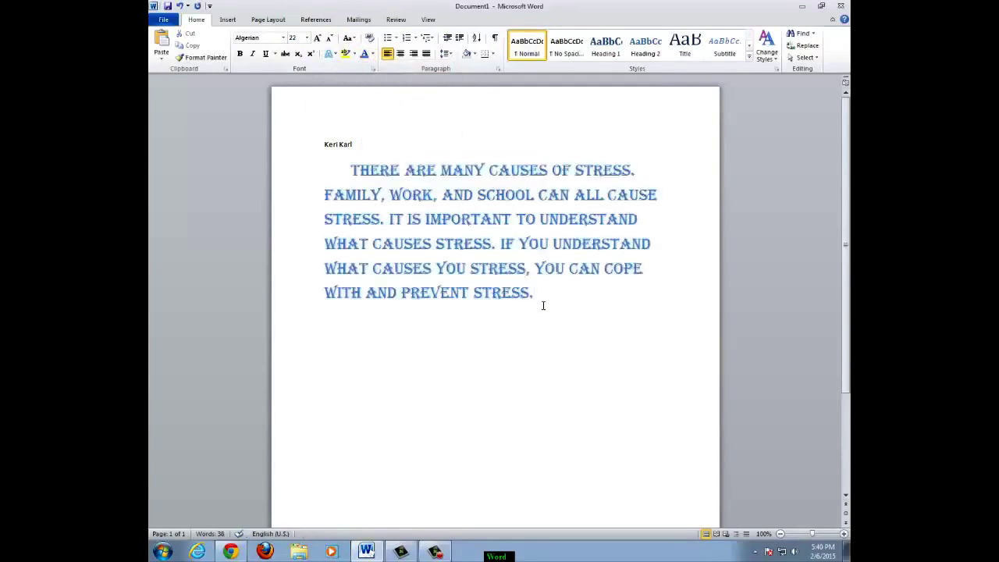
drag(534, 300, 360, 173)
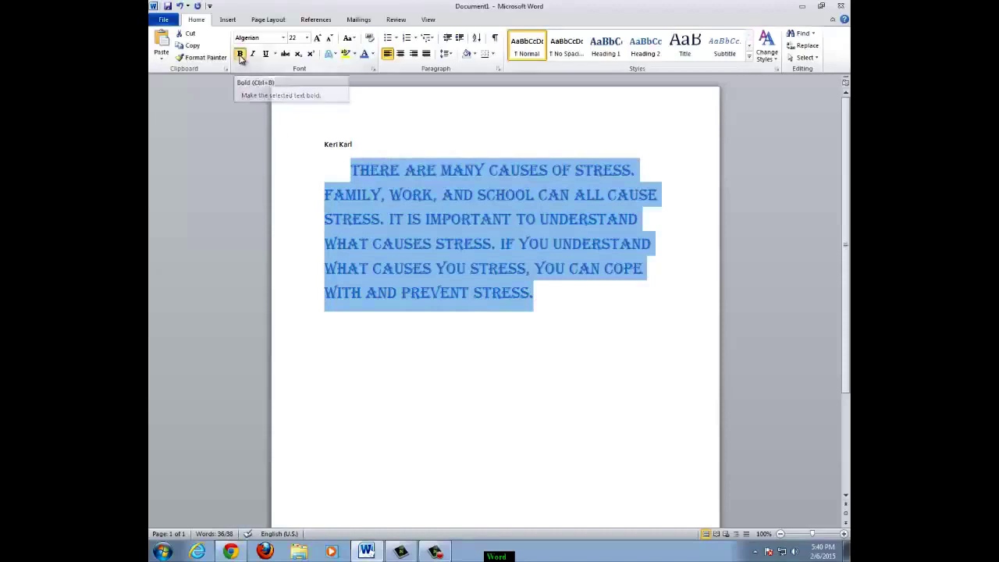
- Make the paragraph bold with no italics or underline, and add an empty line after it
click(241, 54)
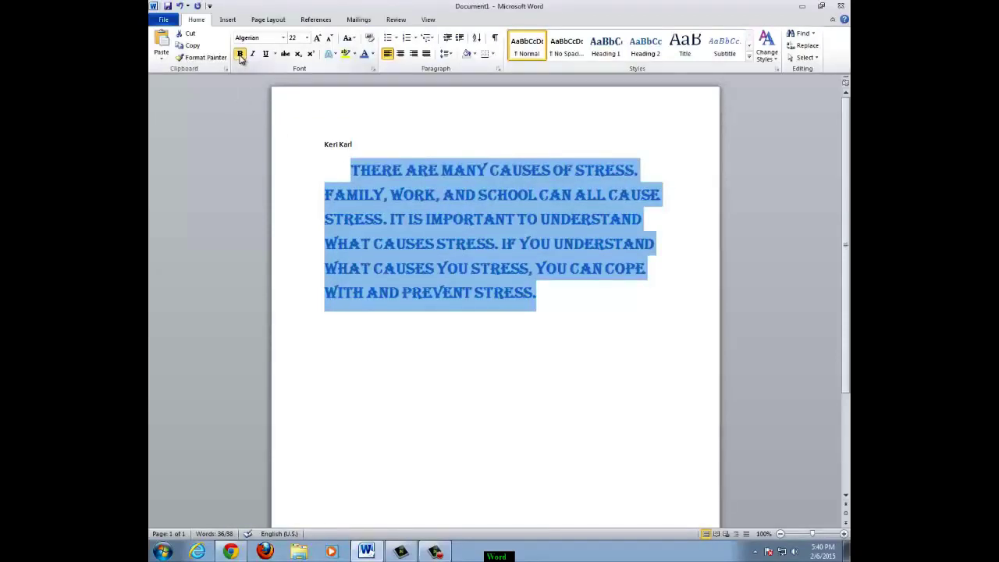
click(254, 56)
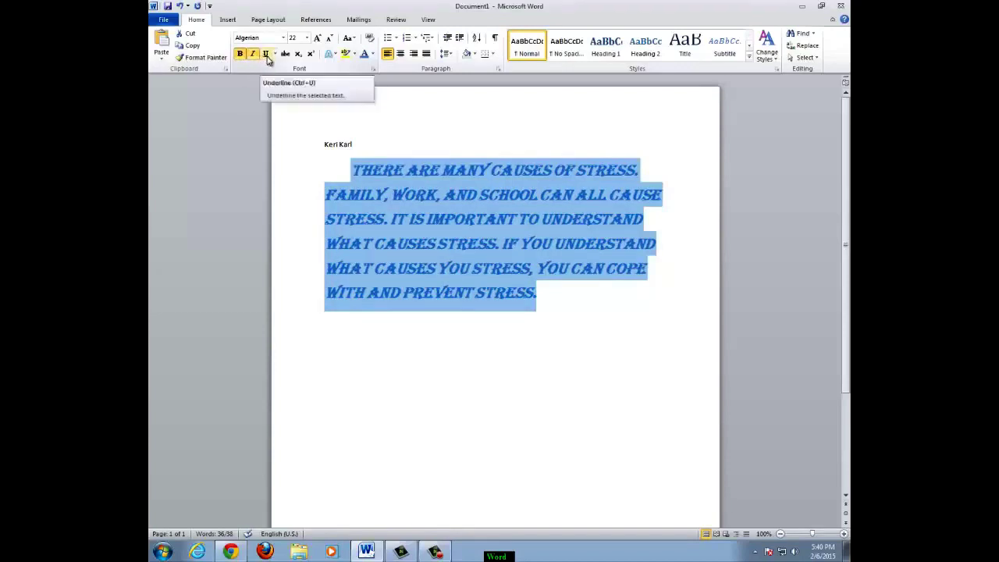
click(266, 54)
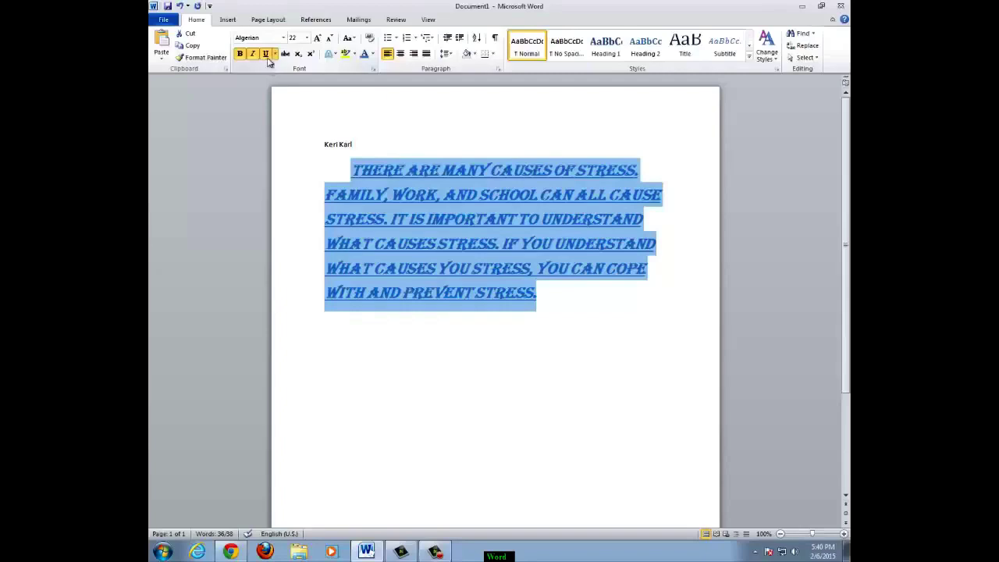
click(266, 55)
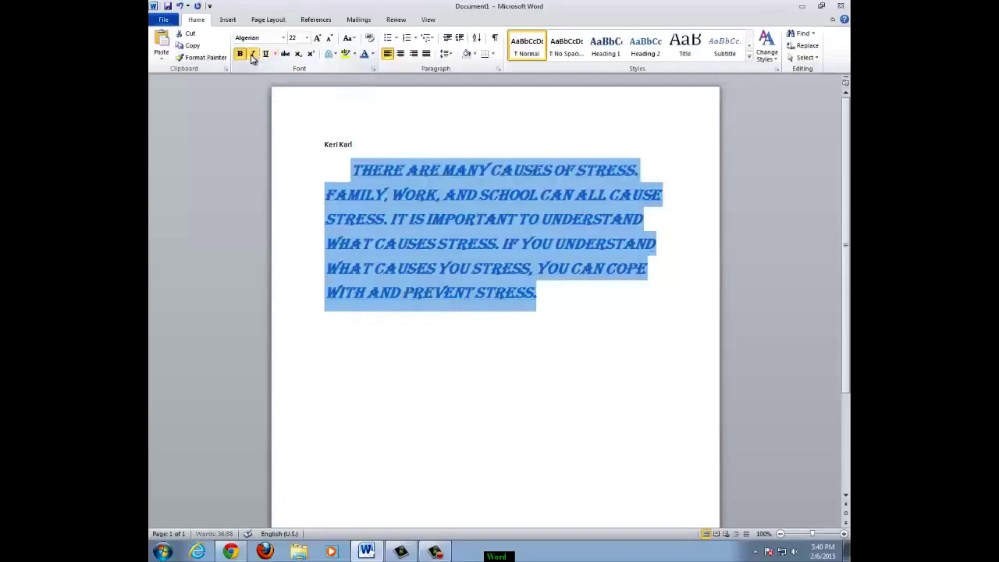
click(252, 55)
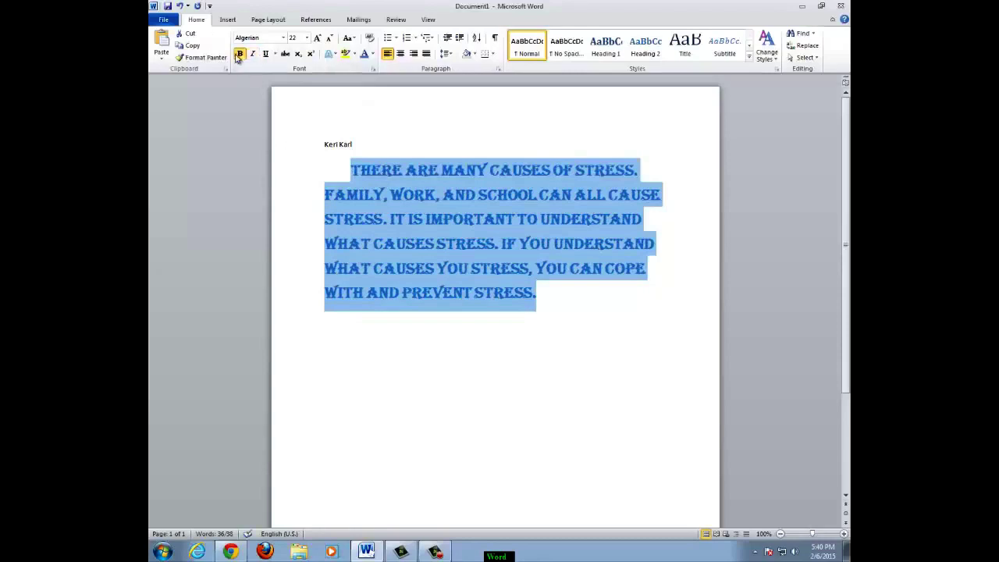
click(538, 294)
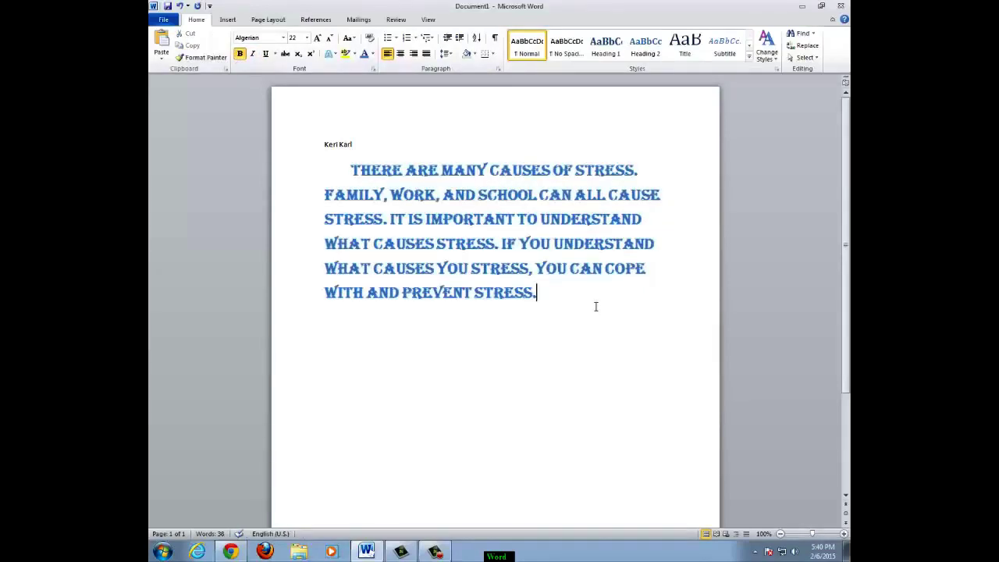
key(Return)
- Insert the dark photo of a person slumped at a desk from the Pictures library
click(228, 21)
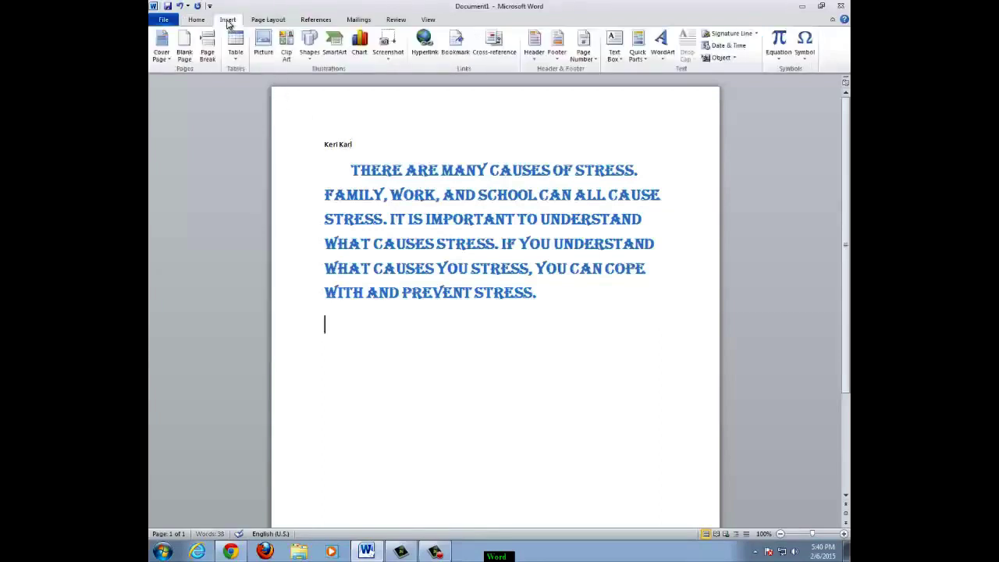
click(264, 44)
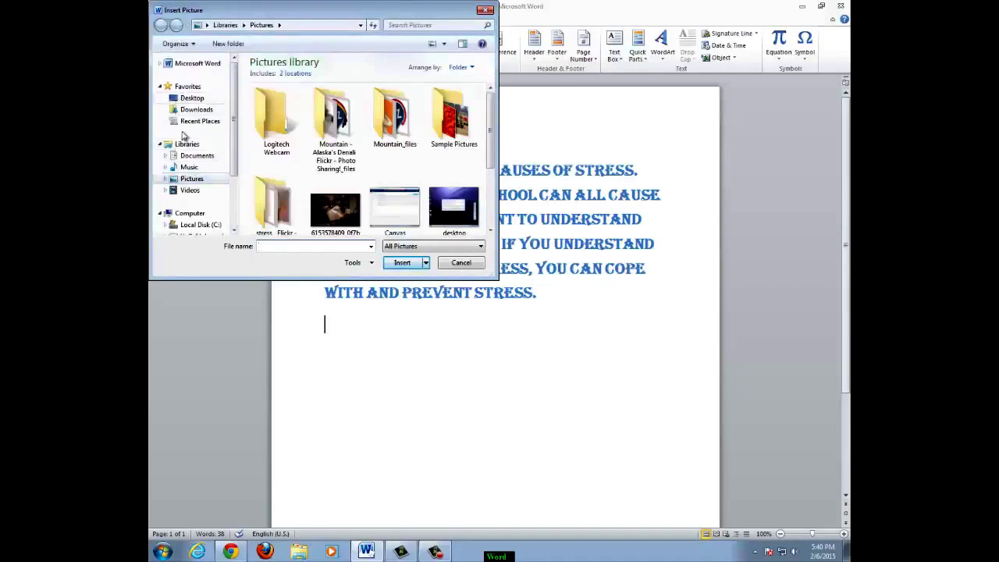
click(193, 179)
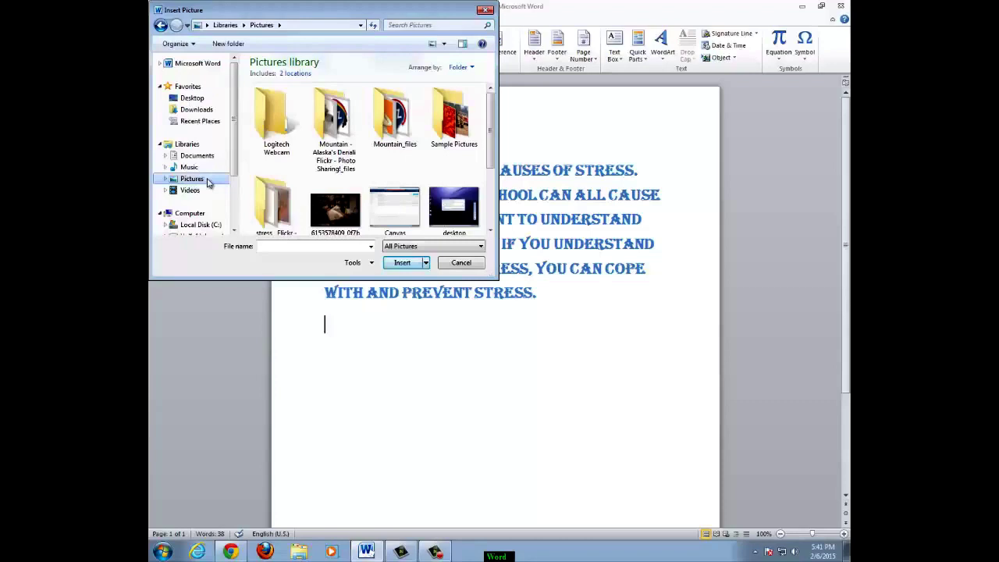
click(341, 219)
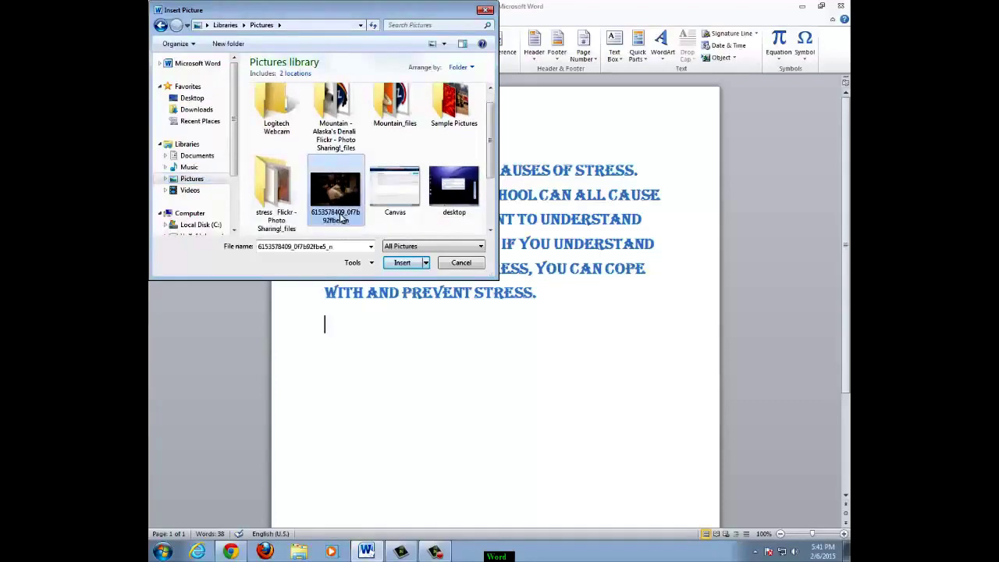
click(403, 263)
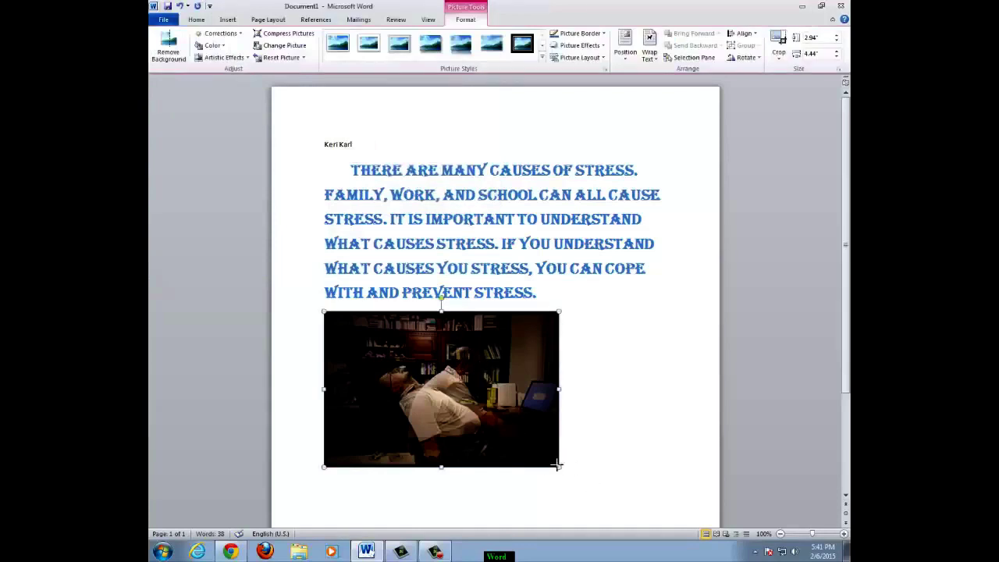
- Enlarge the photo from its corner to about 4.07 by 6.14 inches, then deselect it
drag(556, 465, 647, 503)
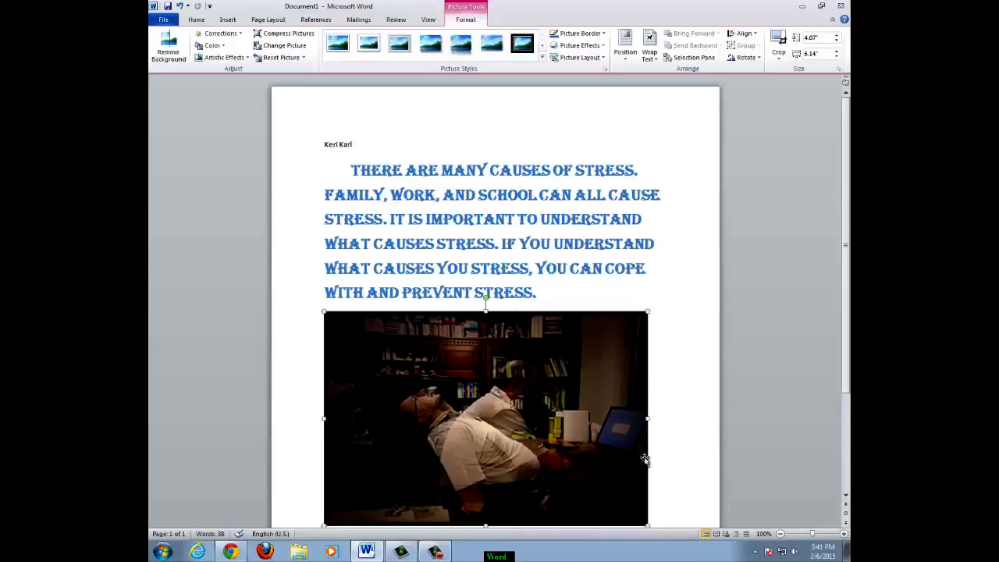
click(655, 504)
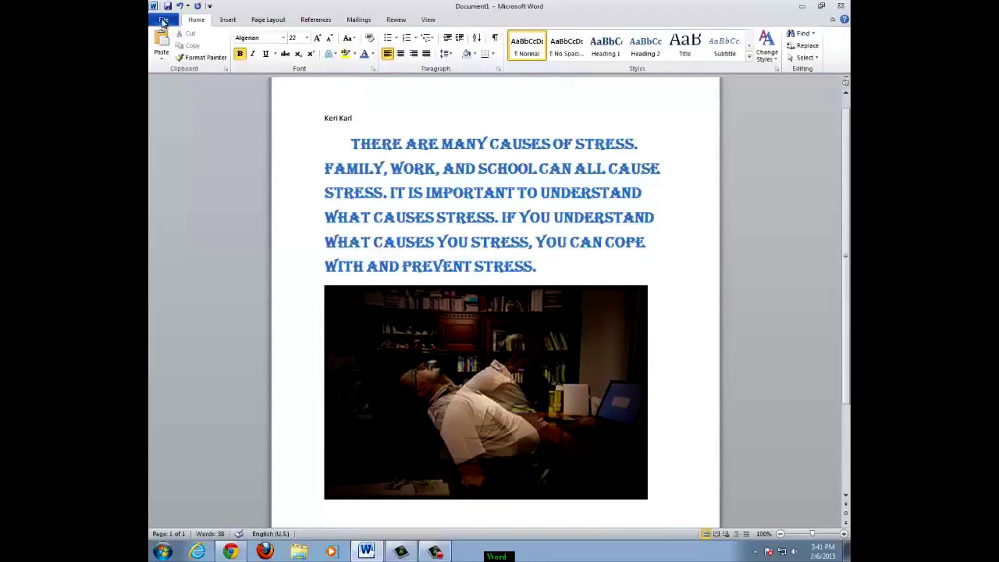
- Save As into the Documents library with the file name 'StressParagraphandPicture'
click(171, 23)
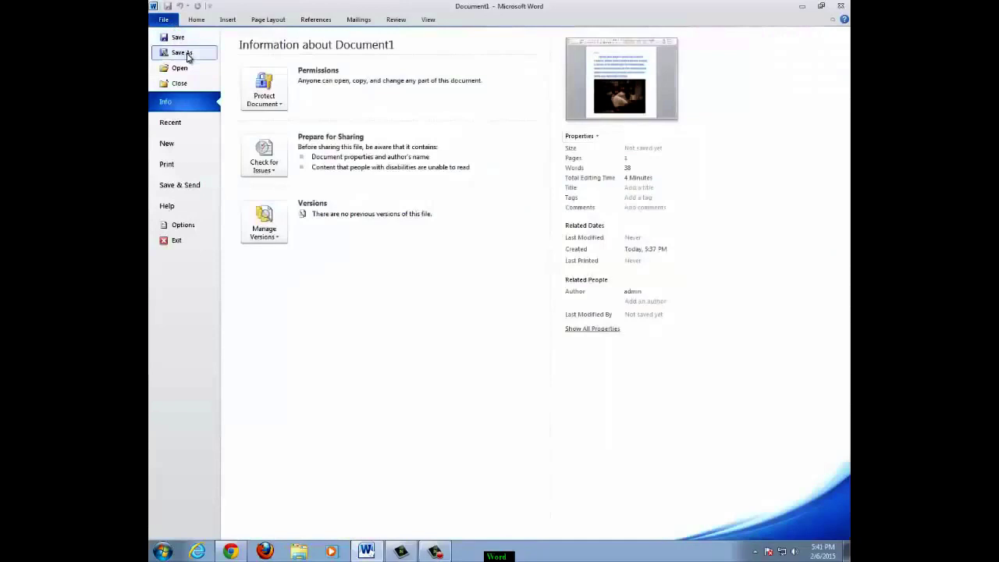
click(187, 56)
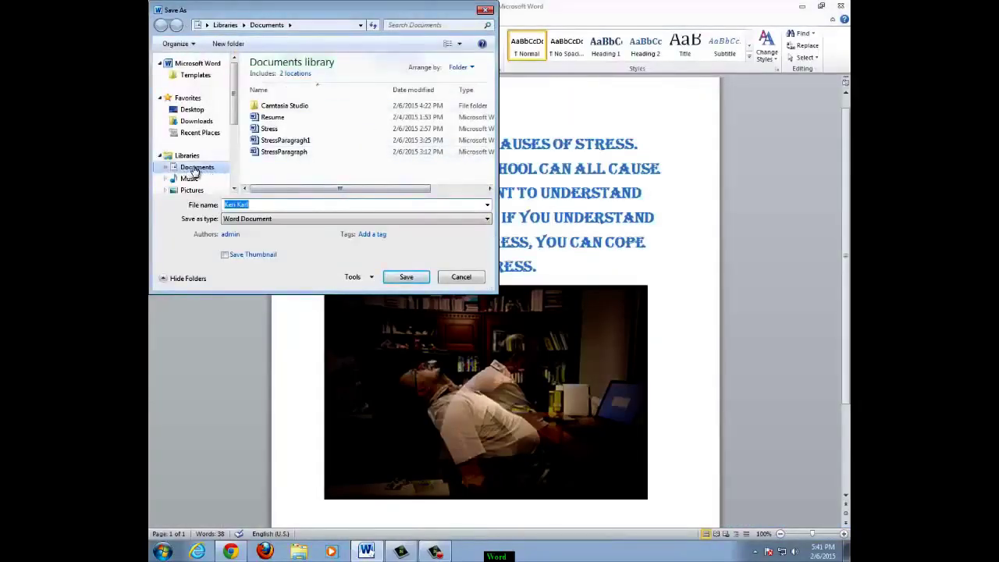
click(195, 169)
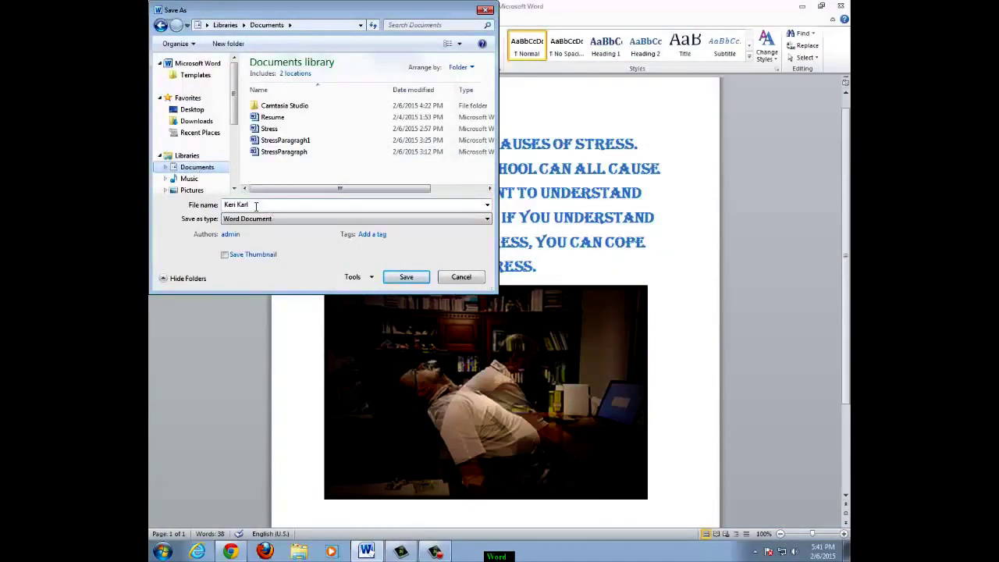
key(ctrl+a)
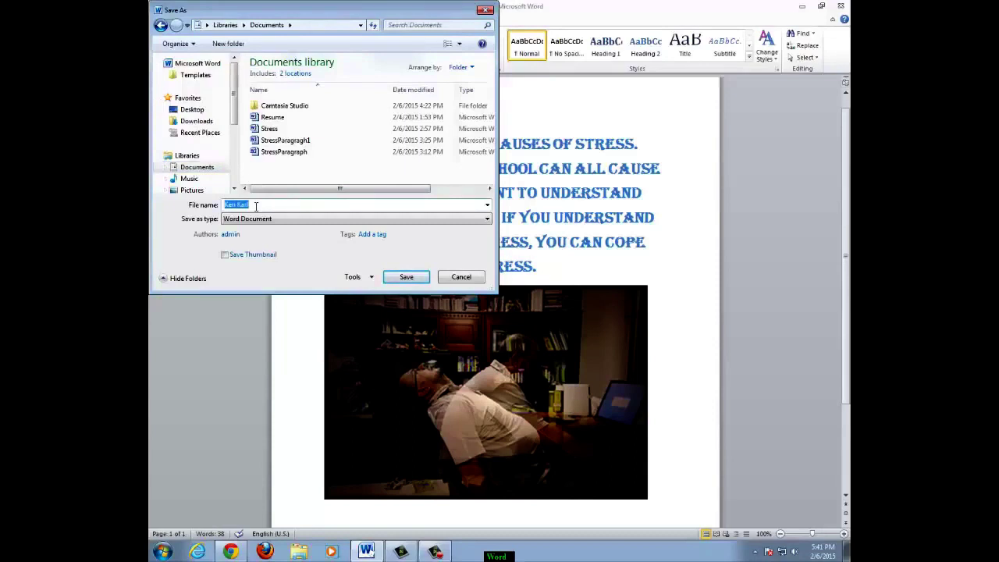
text(Str)
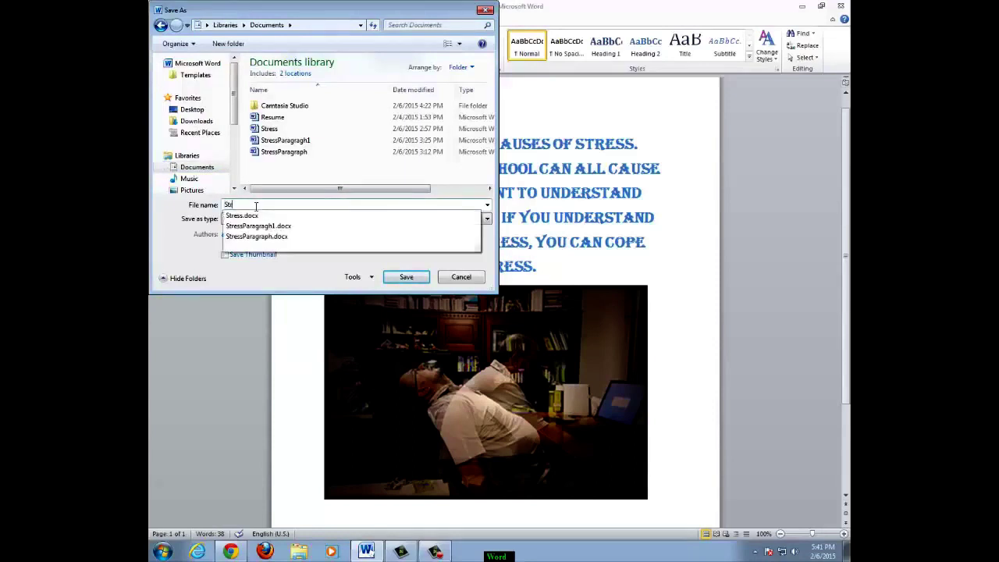
text(essPara)
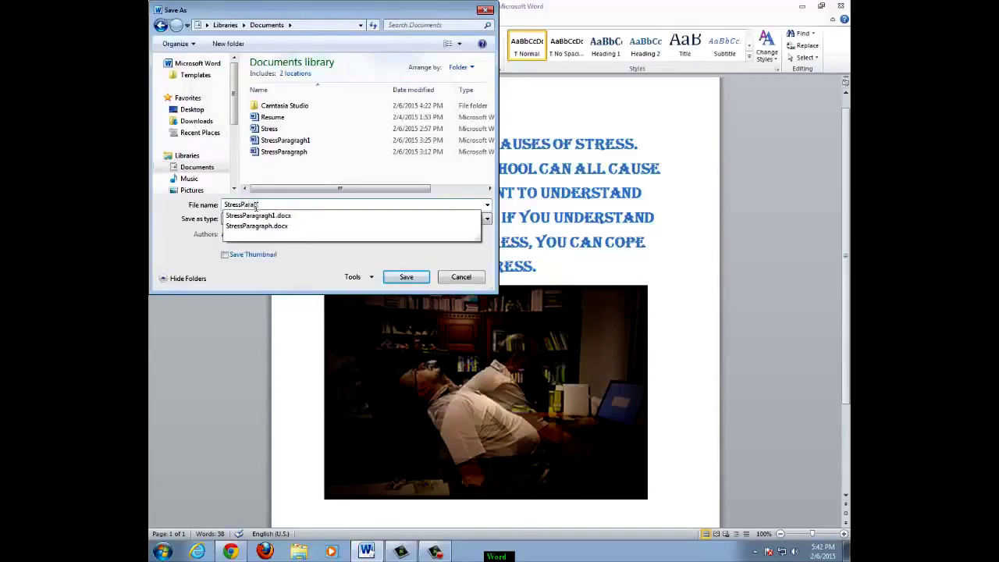
text(graph)
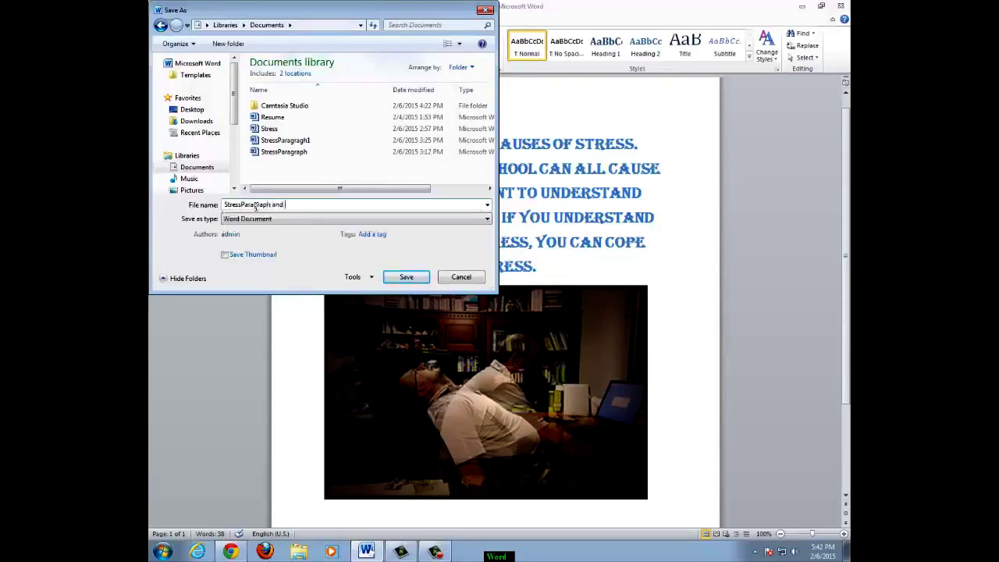
key(BackSpace)
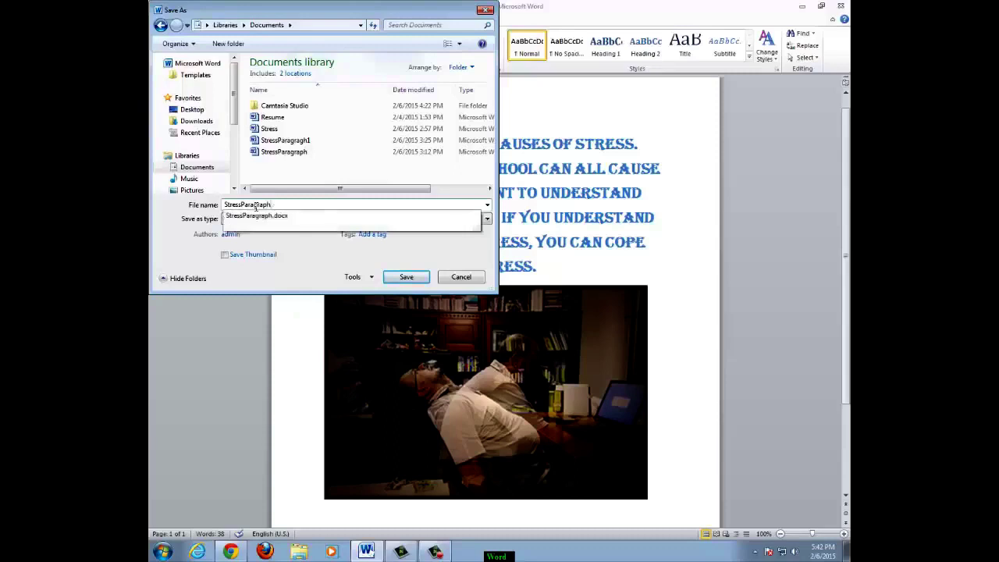
text(andP)
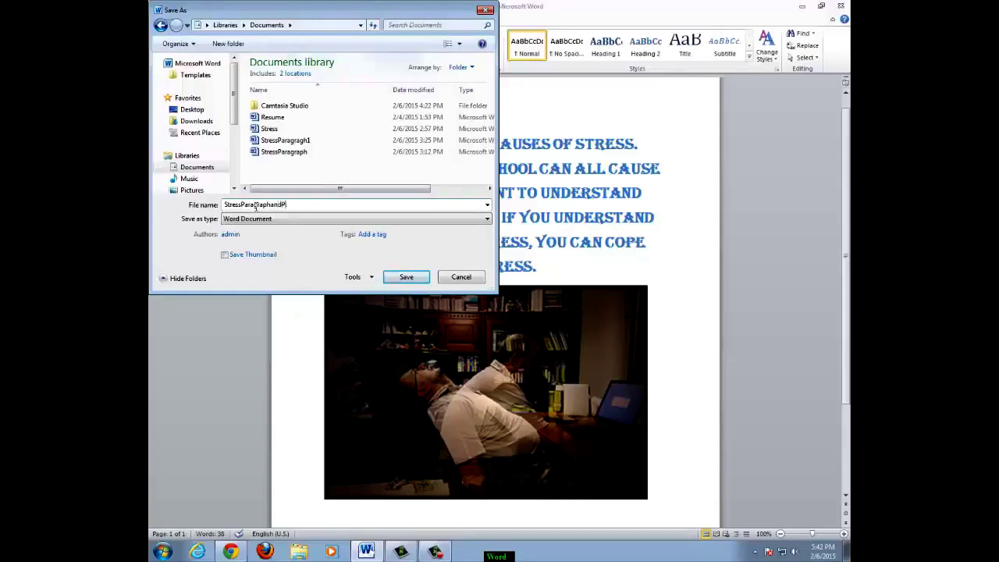
text(icutr)
key(BackSpace)
key(BackSpace)
key(BackSpace)
text(ture)
click(406, 277)
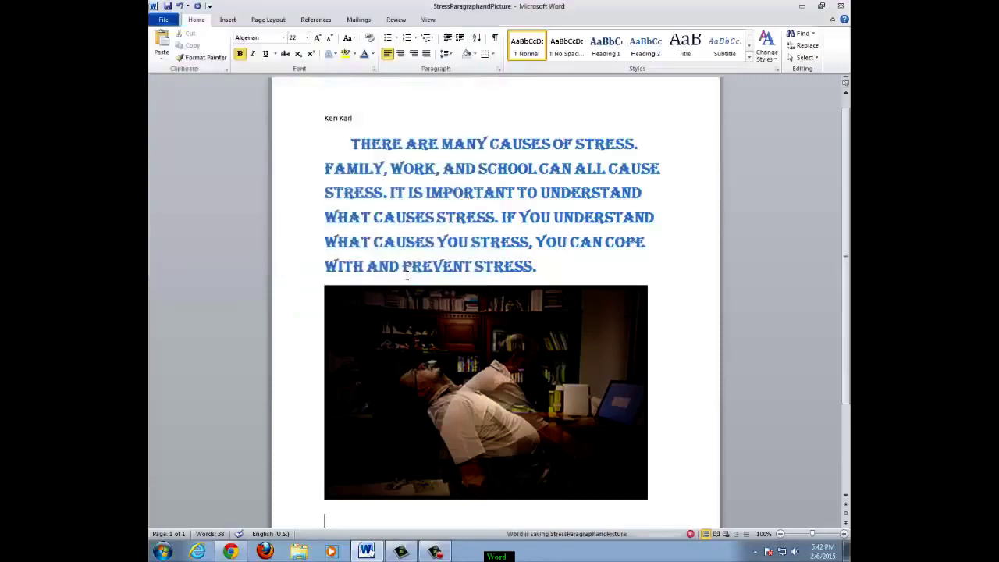